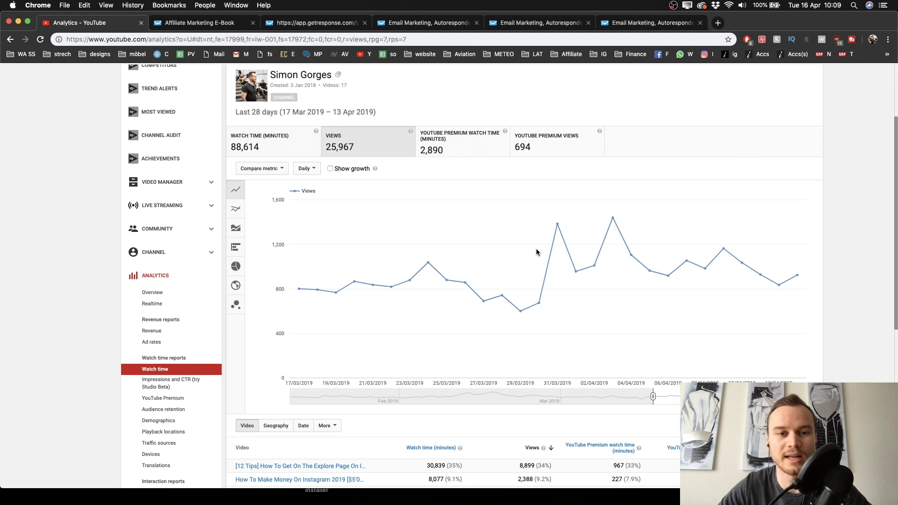
Glance at the Email Marketing System slideshow, then bring up the affiliate marketing eBook landing page.
scroll(527, 244, "up", 1)
key("super+Tab")
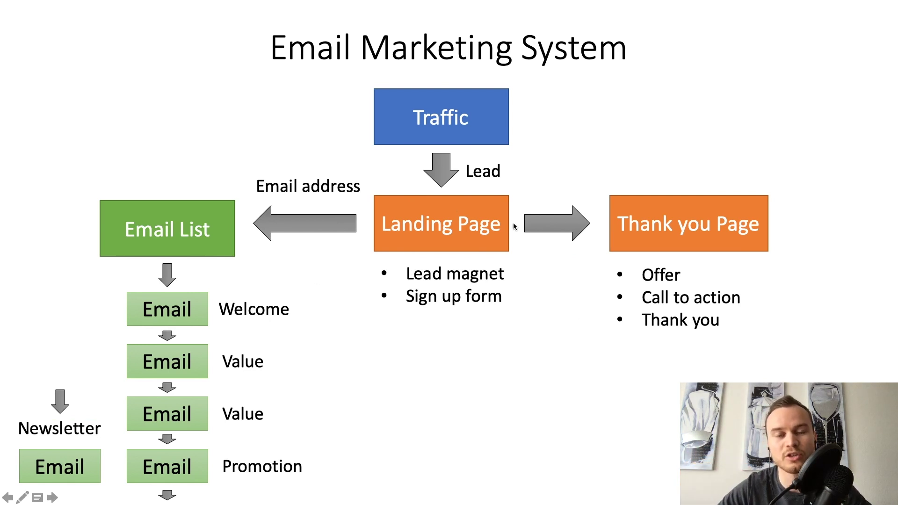
key("ctrl+Right")
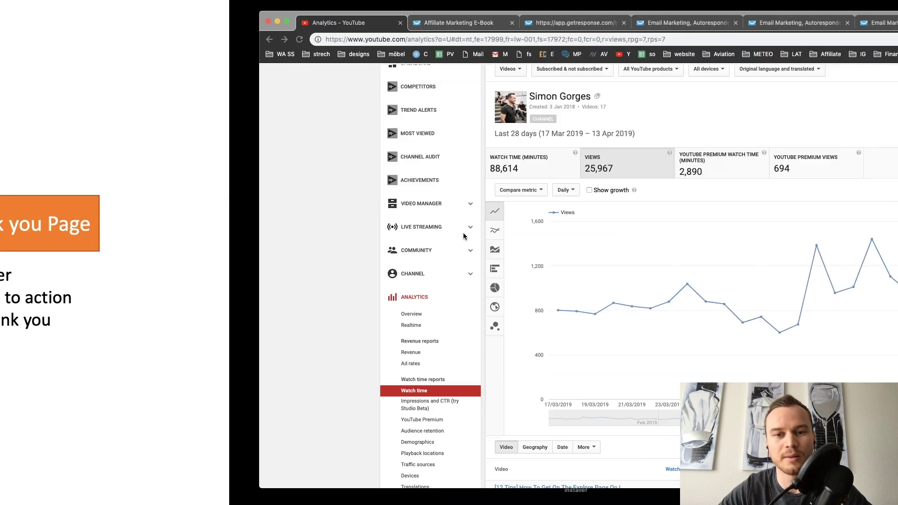
left_click(195, 19)
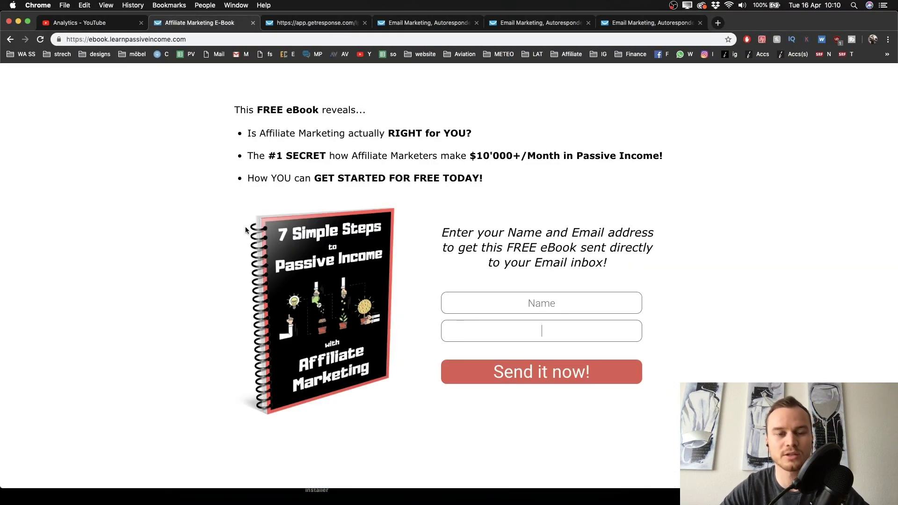
Preview the 'Check your Email inbox!' thank-you page, then bring up the YouTube channel analytics.
key("ctrl+Left")
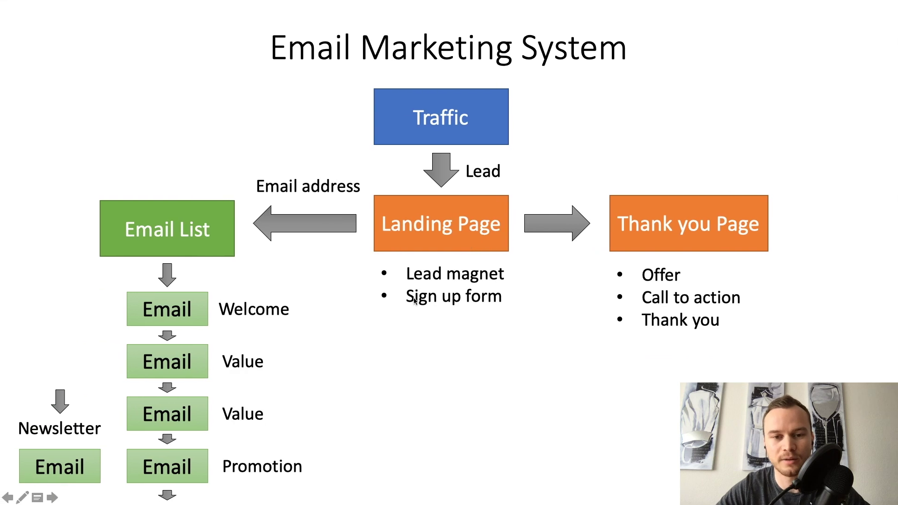
key("ctrl+Right")
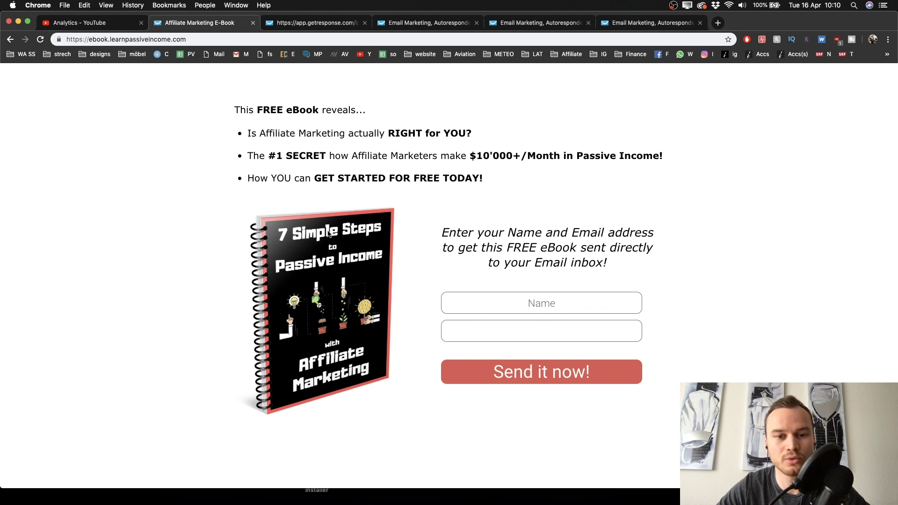
left_click(322, 22)
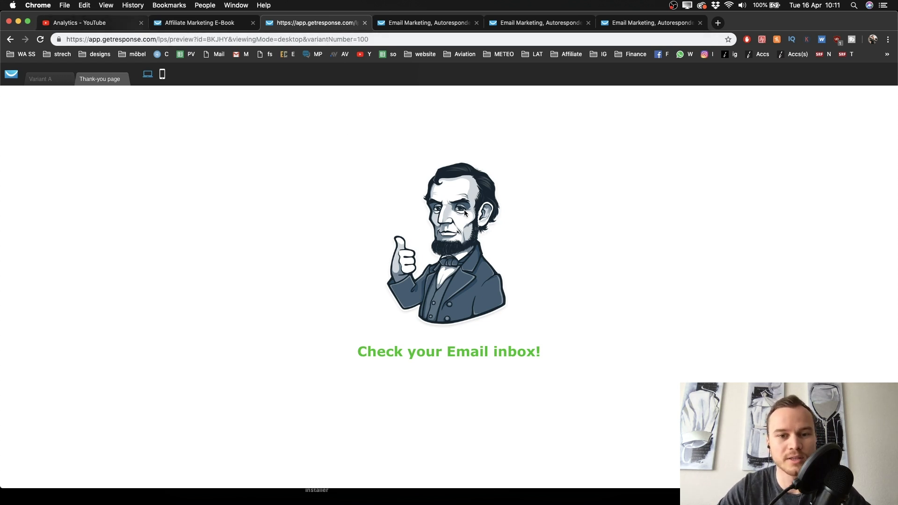
left_click(131, 22)
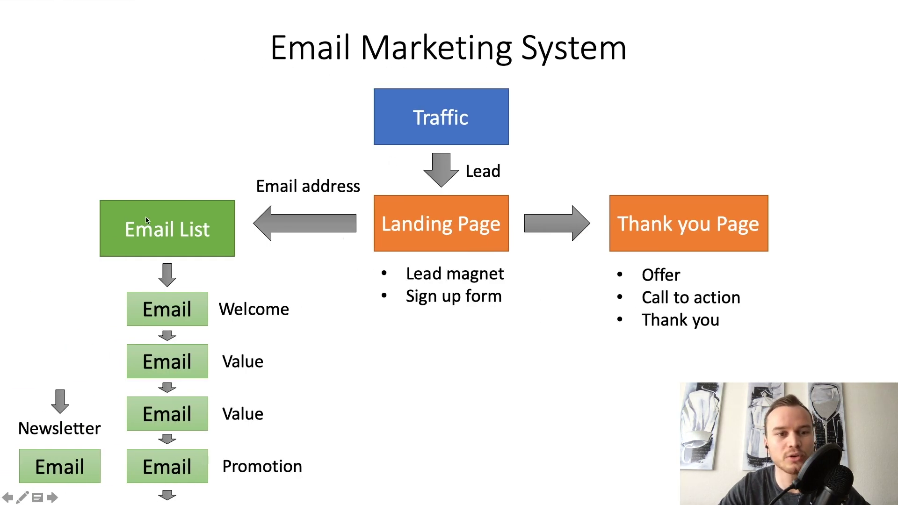
key("ctrl+Right")
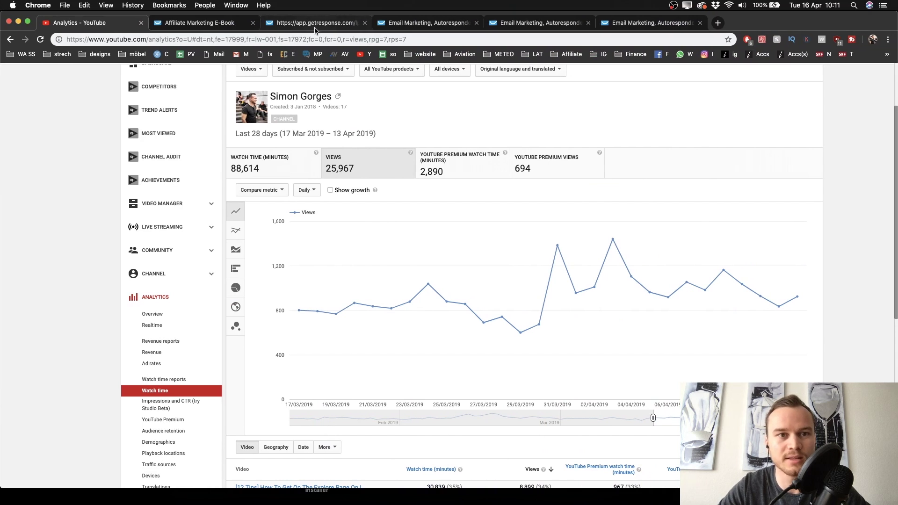
Show the GetResponse contact lists, then open the fu_affiliatemarketing automation workflow.
left_click(390, 25)
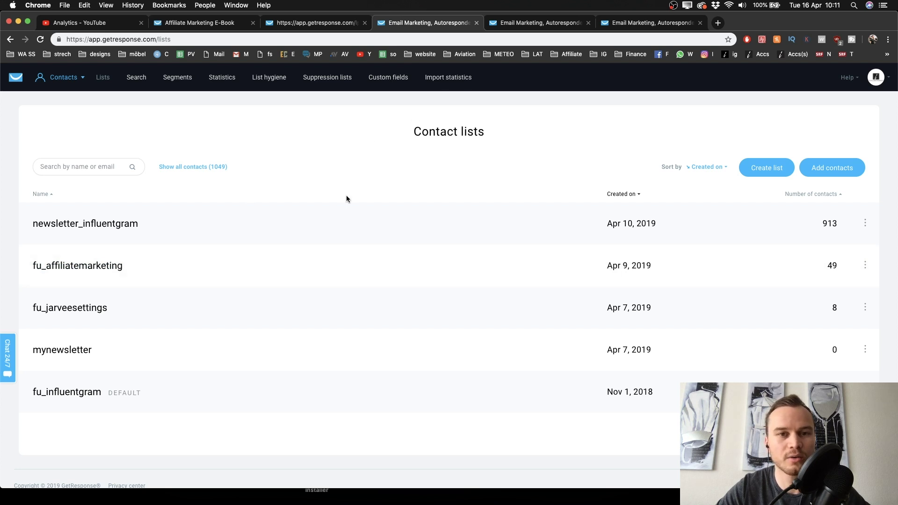
key("ctrl+Left")
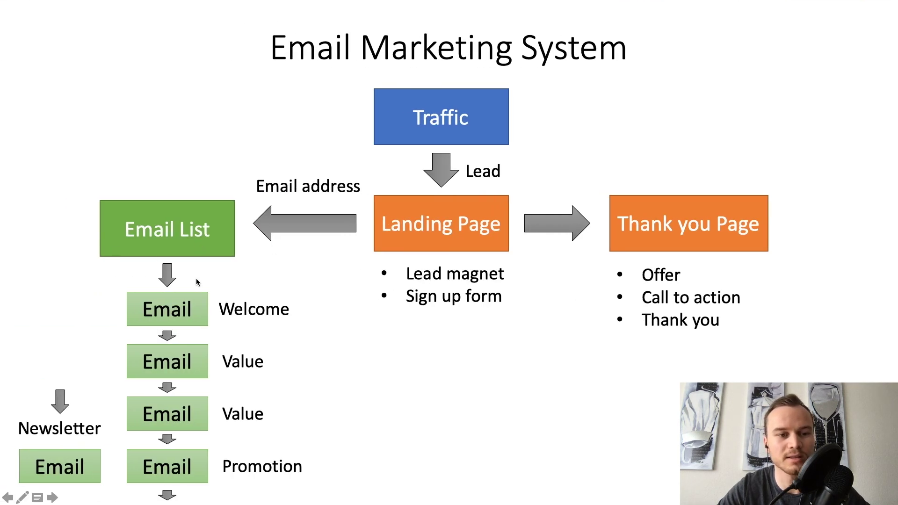
key("ctrl+Right")
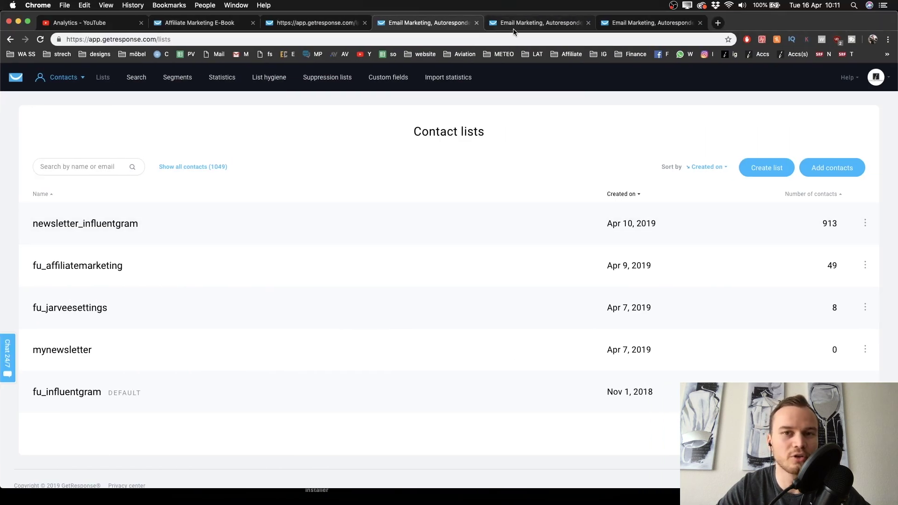
left_click(514, 25)
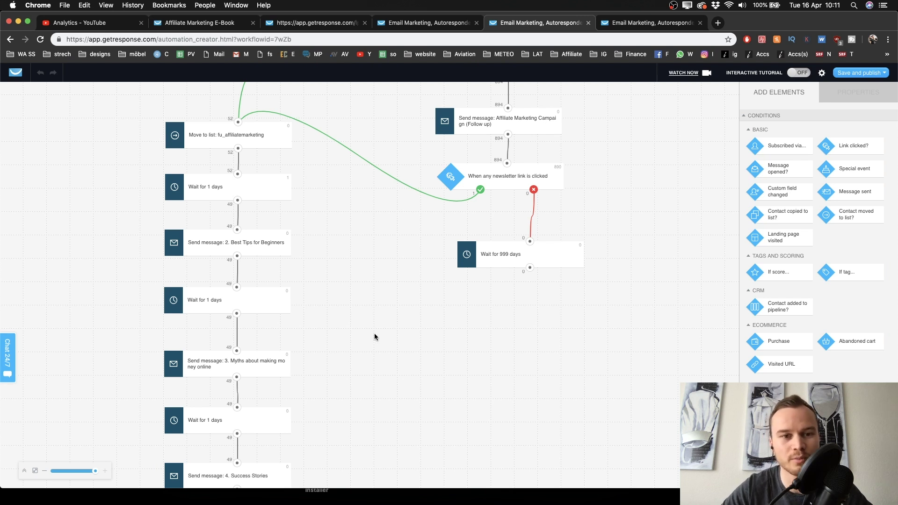
Inspect the Move to list, one-day waits and Best Tips for Beginners workflow steps.
scroll(374, 336, "up", 1)
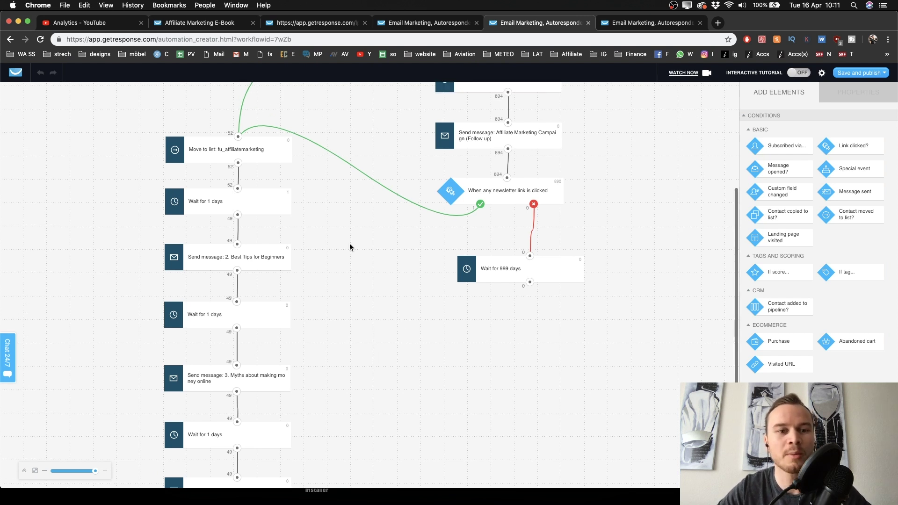
scroll(349, 243, "up", 3)
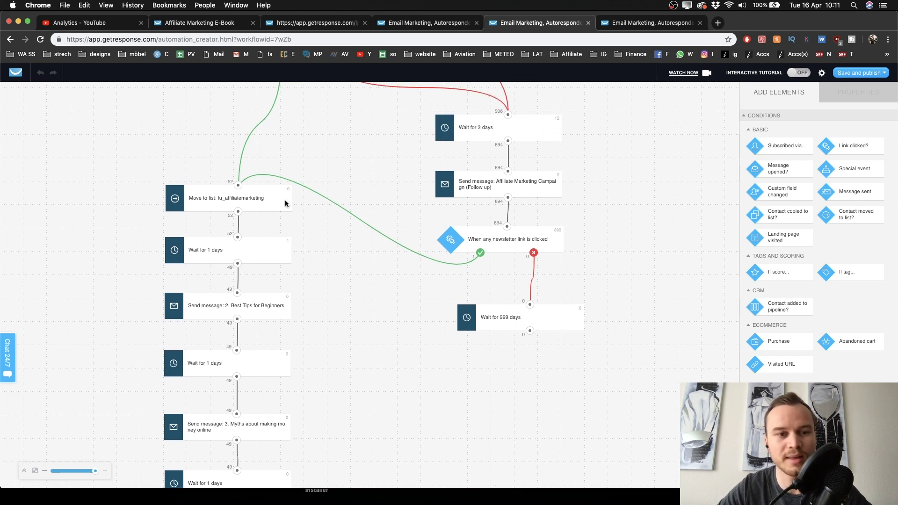
scroll(285, 201, "down", 1)
left_click(261, 174)
scroll(272, 174, "down", 3)
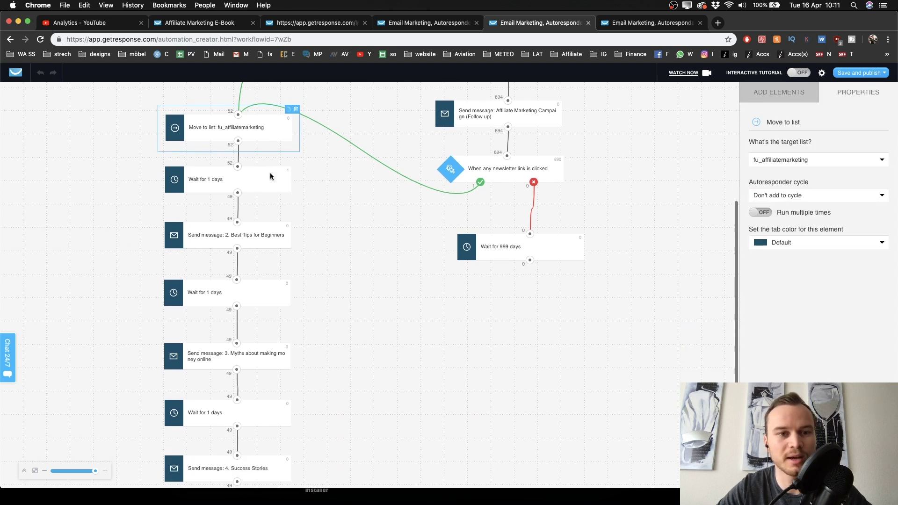
left_click(225, 168)
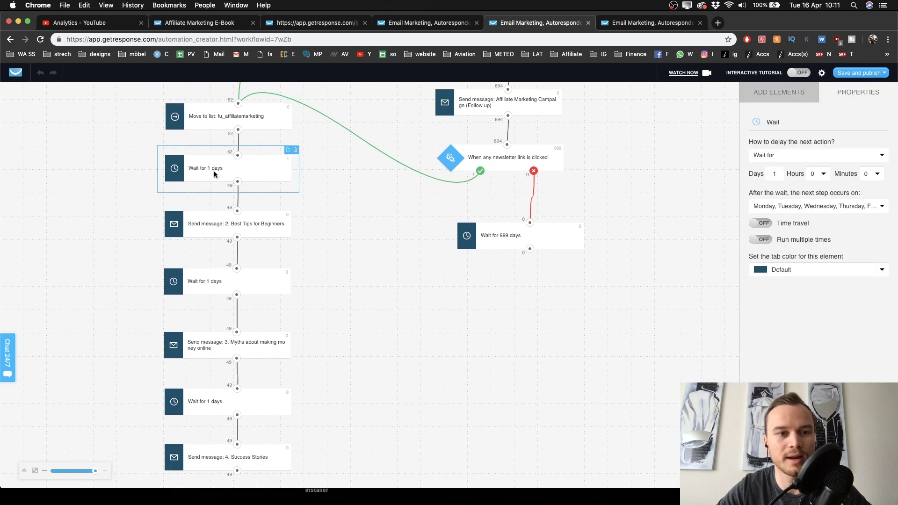
scroll(268, 194, "down", 1)
left_click(268, 195)
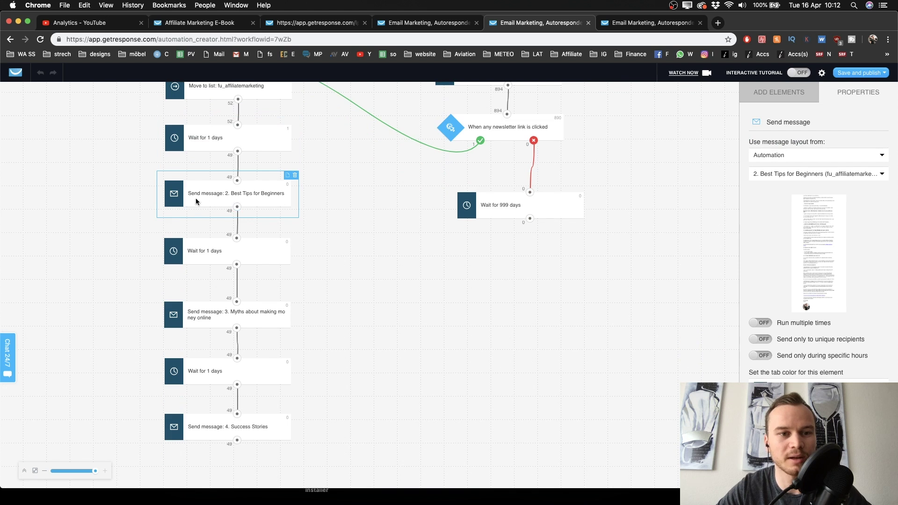
scroll(274, 198, "down", 1)
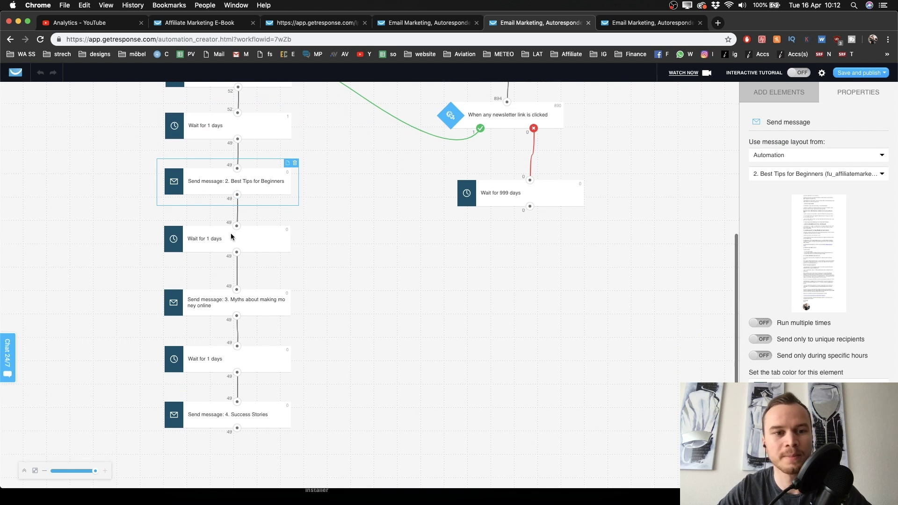
left_click(209, 240)
View the Myths about making money online message step and list the addable conditions.
scroll(226, 240, "down", 1)
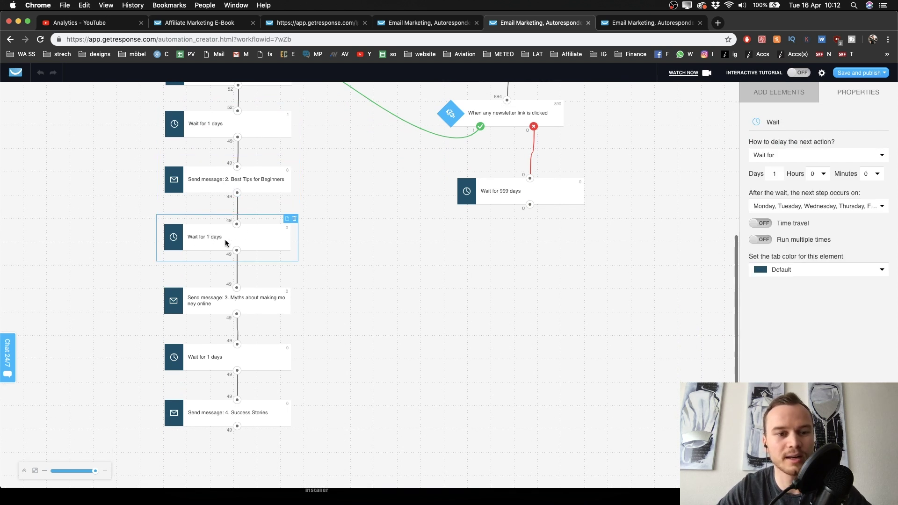
left_click(235, 298)
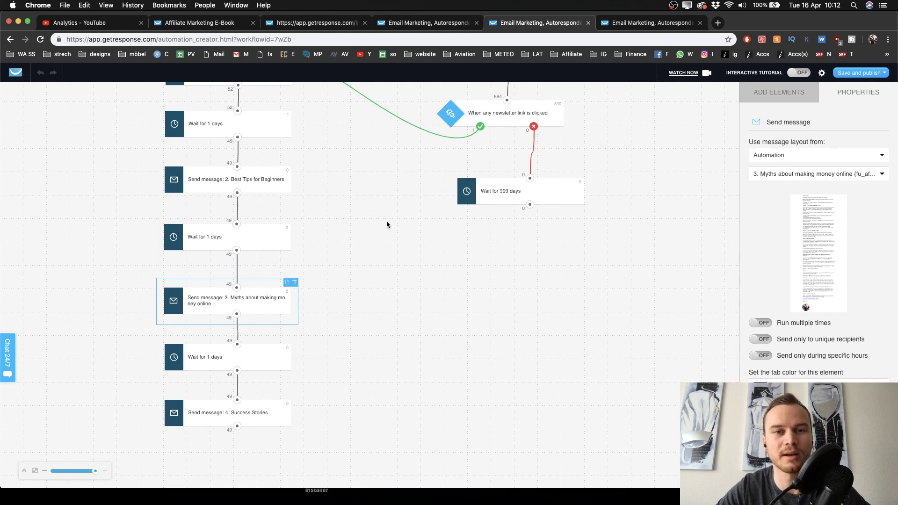
scroll(350, 327, "down", 1)
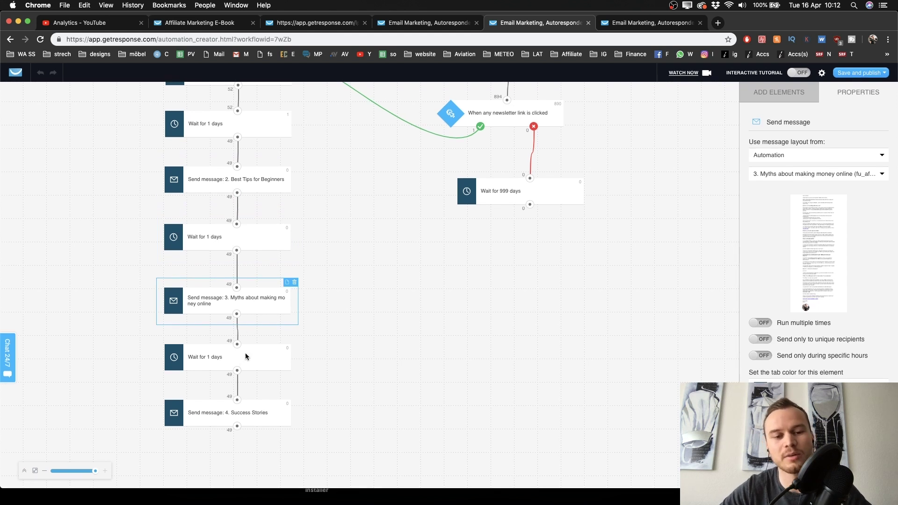
scroll(359, 337, "up", 3)
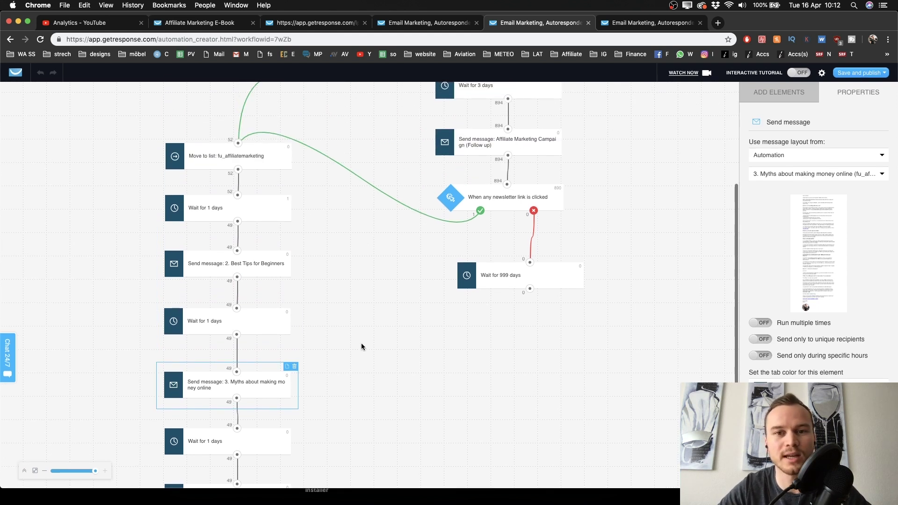
scroll(360, 349, "down", 3)
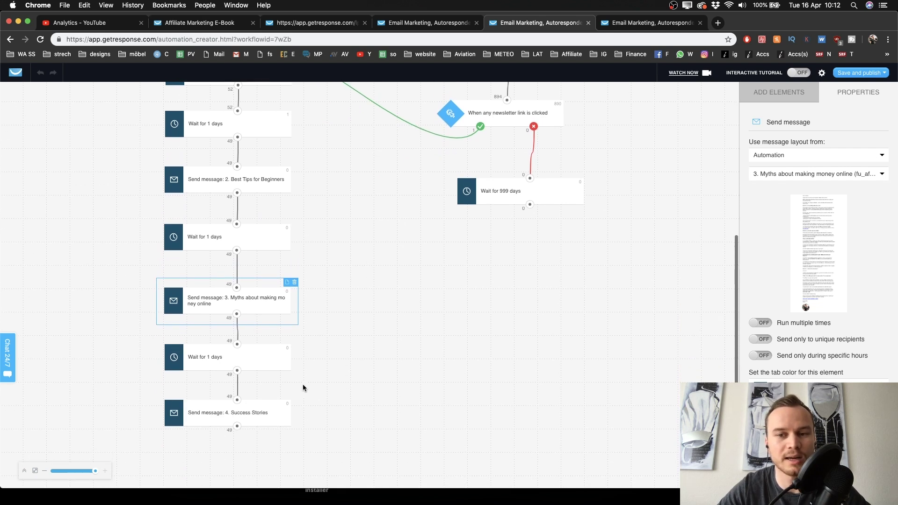
left_click(779, 92)
Connect a Link clicked? condition after the Success Stories email, then delete it.
left_click_drag(826, 145, 429, 445)
left_click_drag(237, 426, 429, 436)
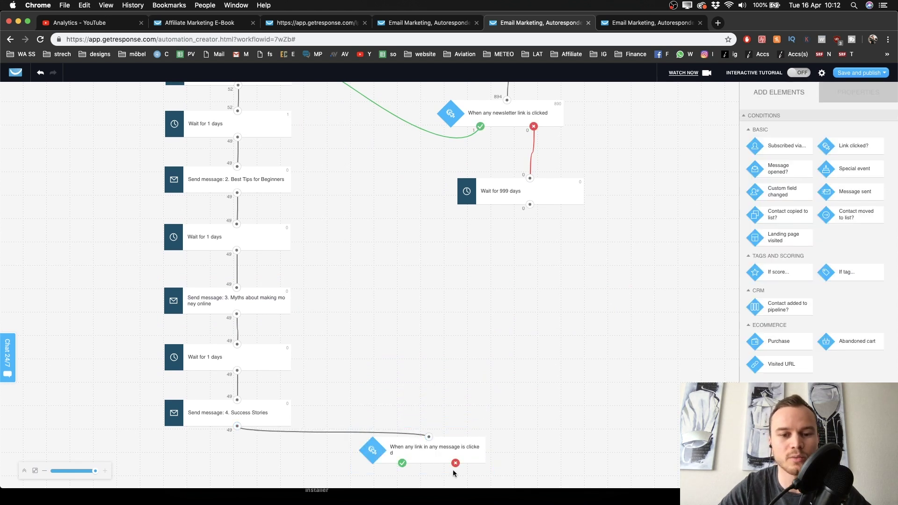
left_click(460, 453)
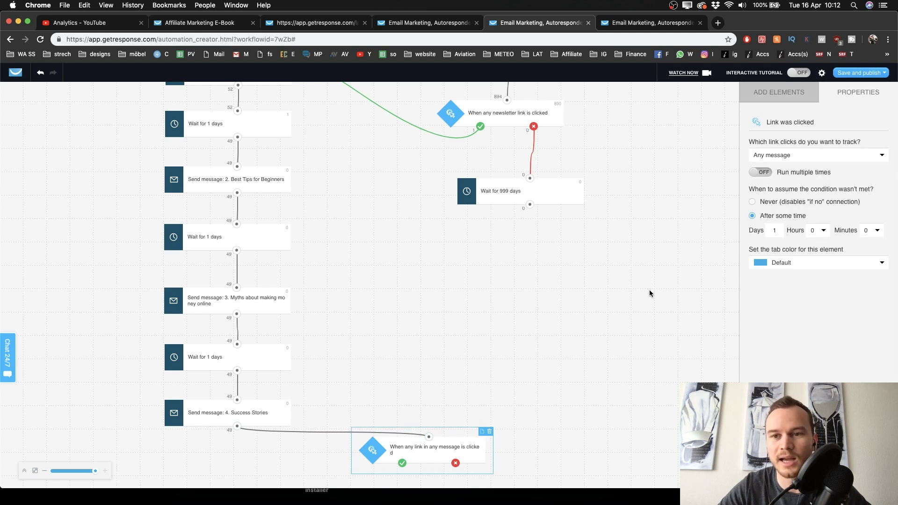
left_click(489, 432)
Scroll back up the workflow and return to the Email Marketing System slide.
scroll(470, 404, "up", 1)
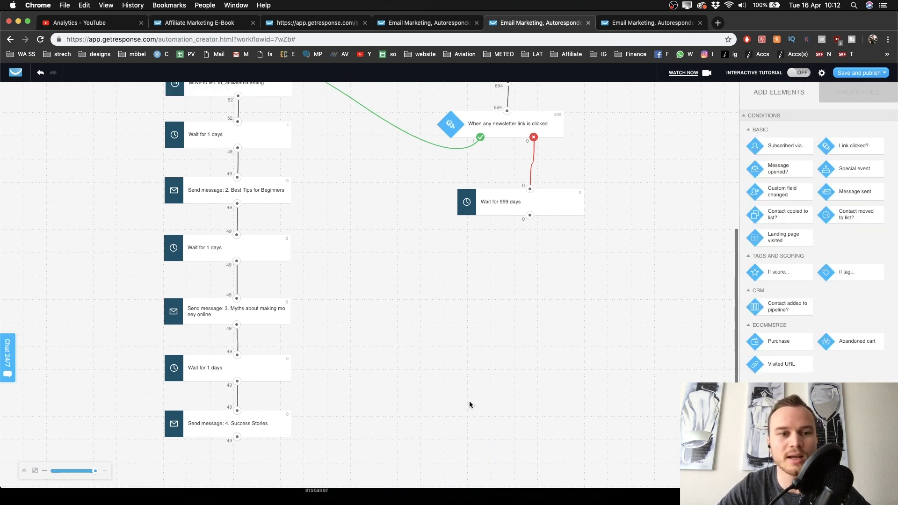
scroll(358, 322, "up", 5)
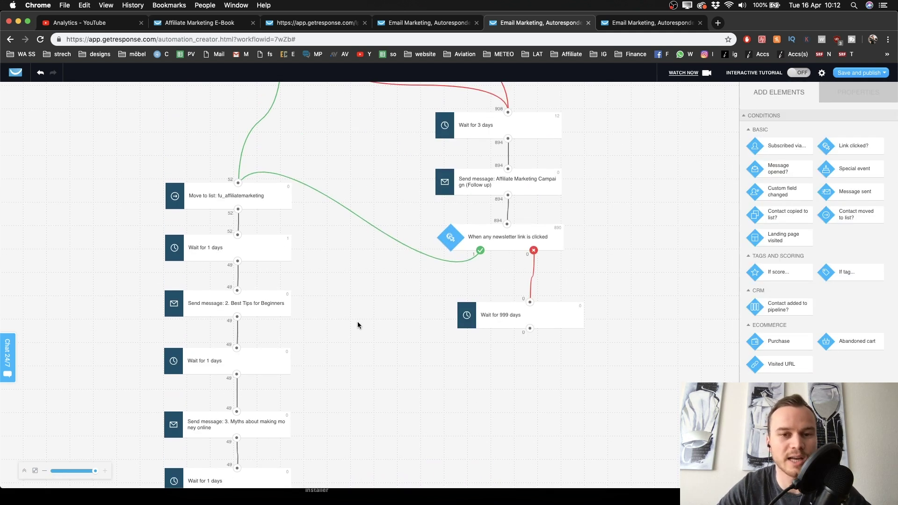
key("ctrl+Left")
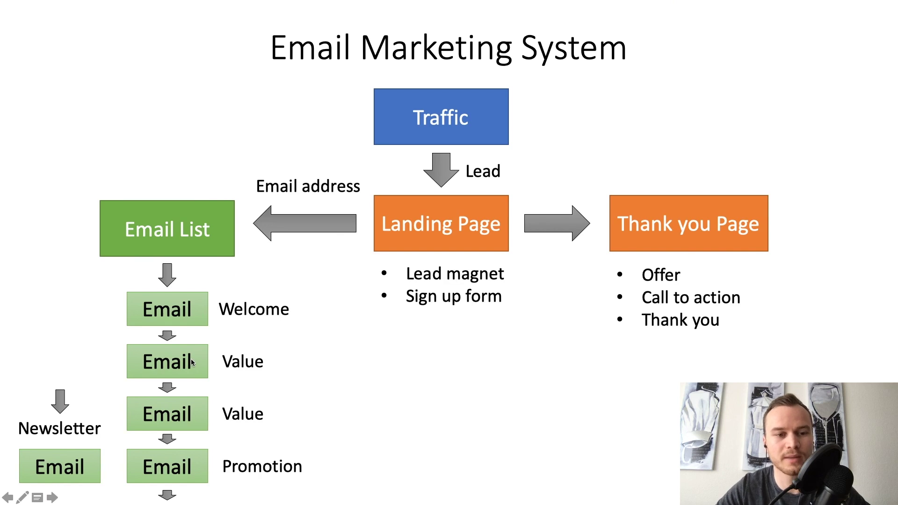
key("ctrl+Right")
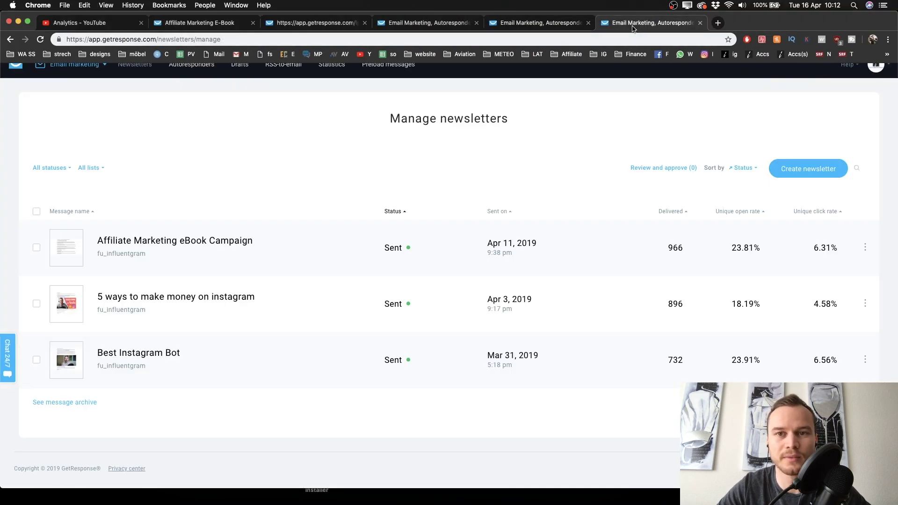
key("ctrl+Left")
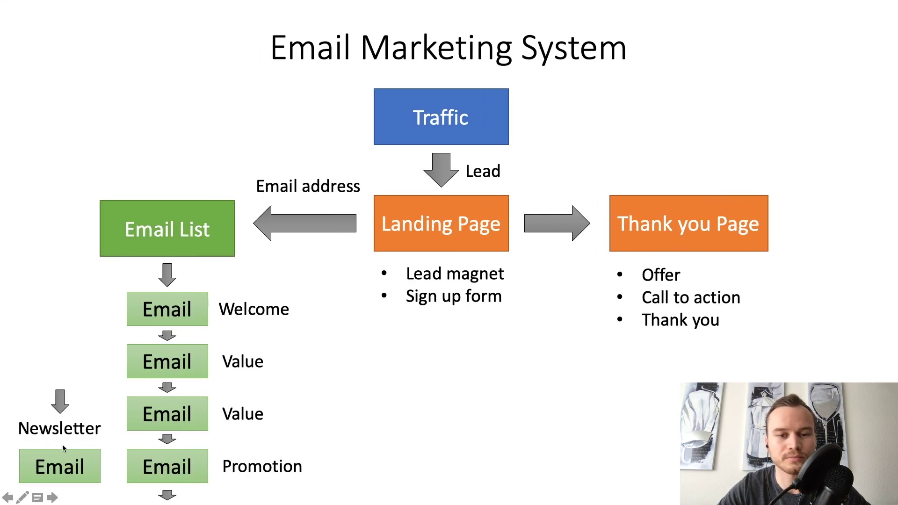
key("ctrl+Right")
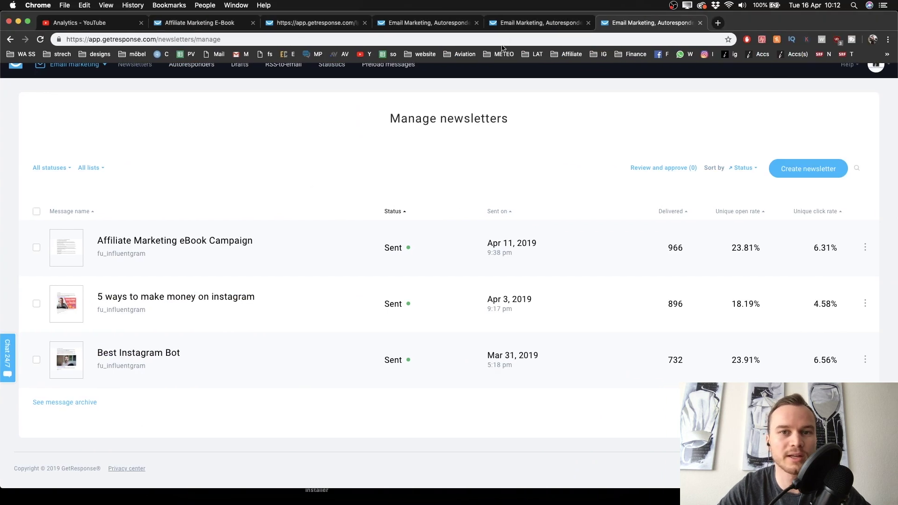
left_click(512, 23)
scroll(322, 376, "down", 2)
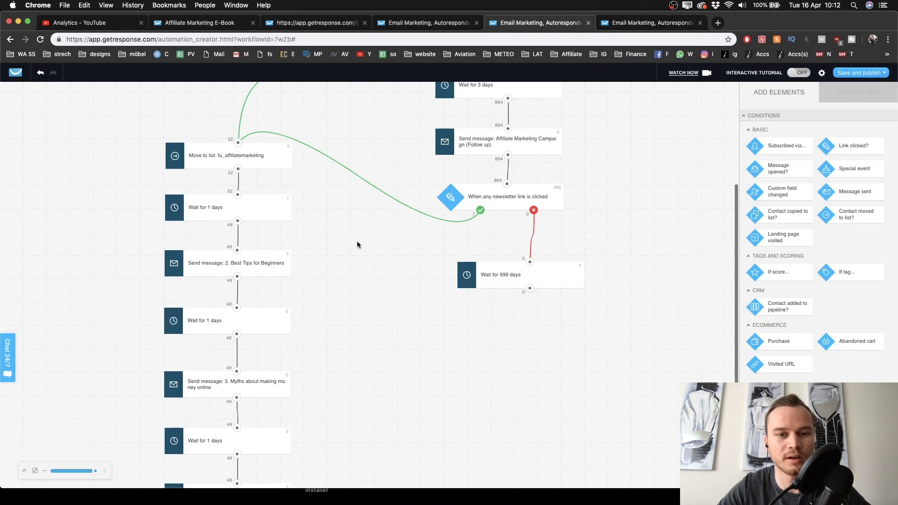
left_click(639, 24)
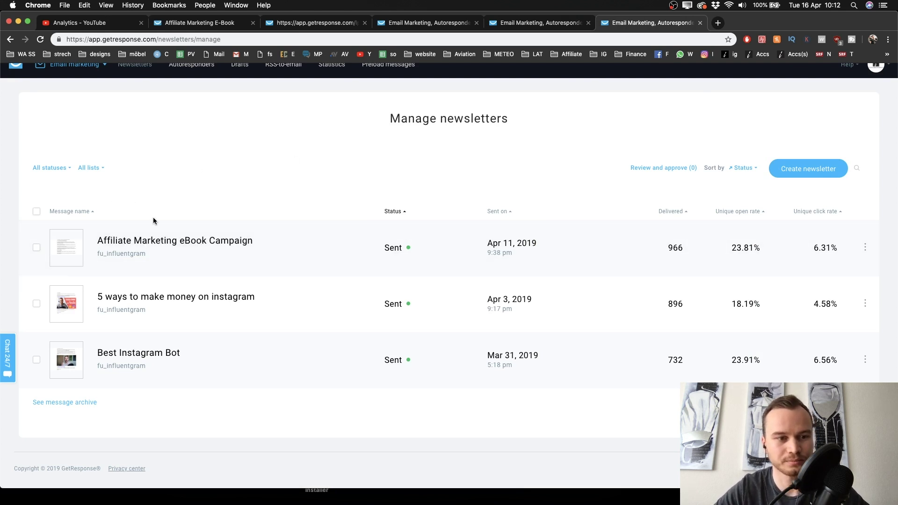
left_click(71, 310)
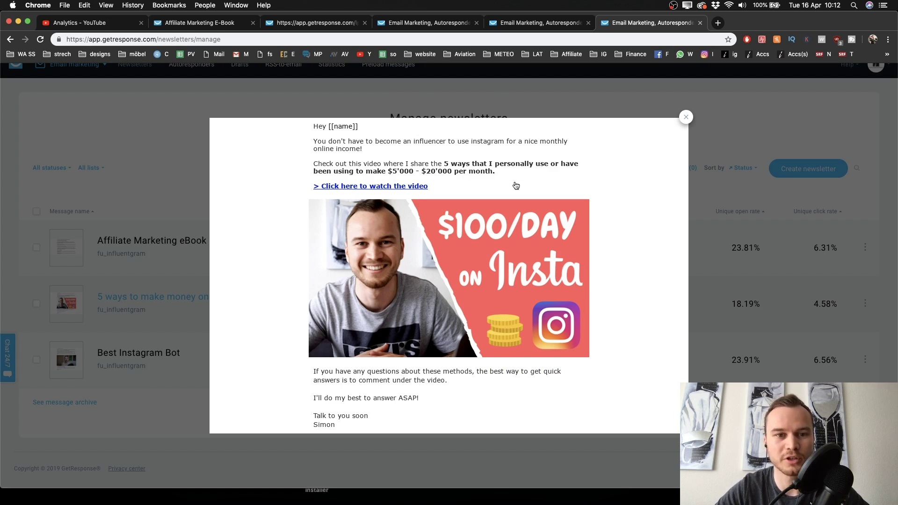
left_click(687, 118)
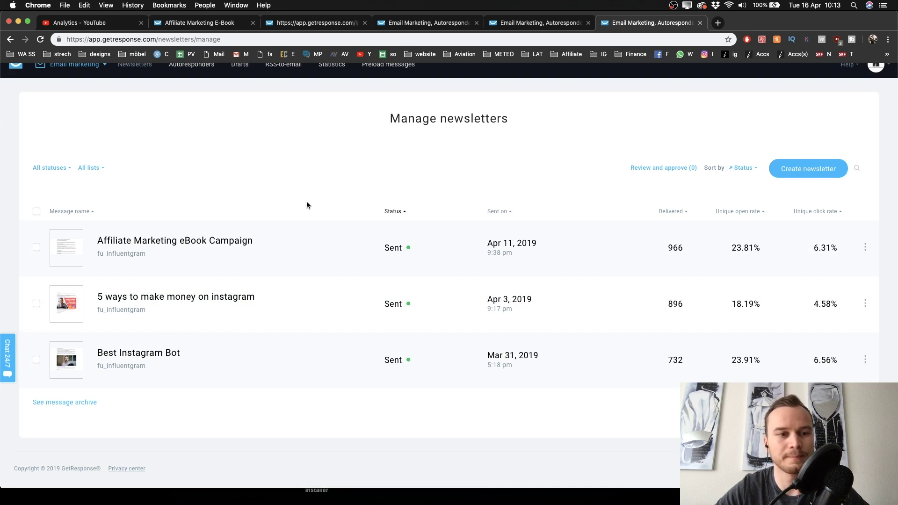
key("super+Tab")
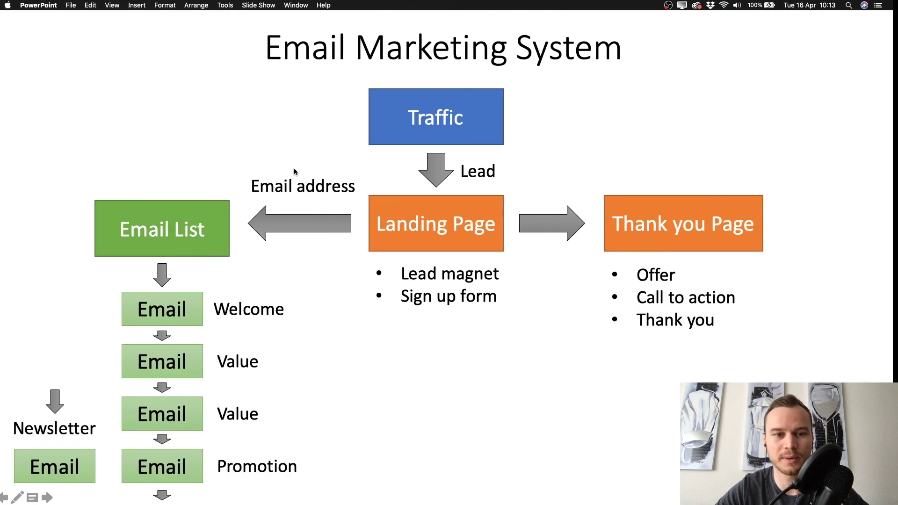